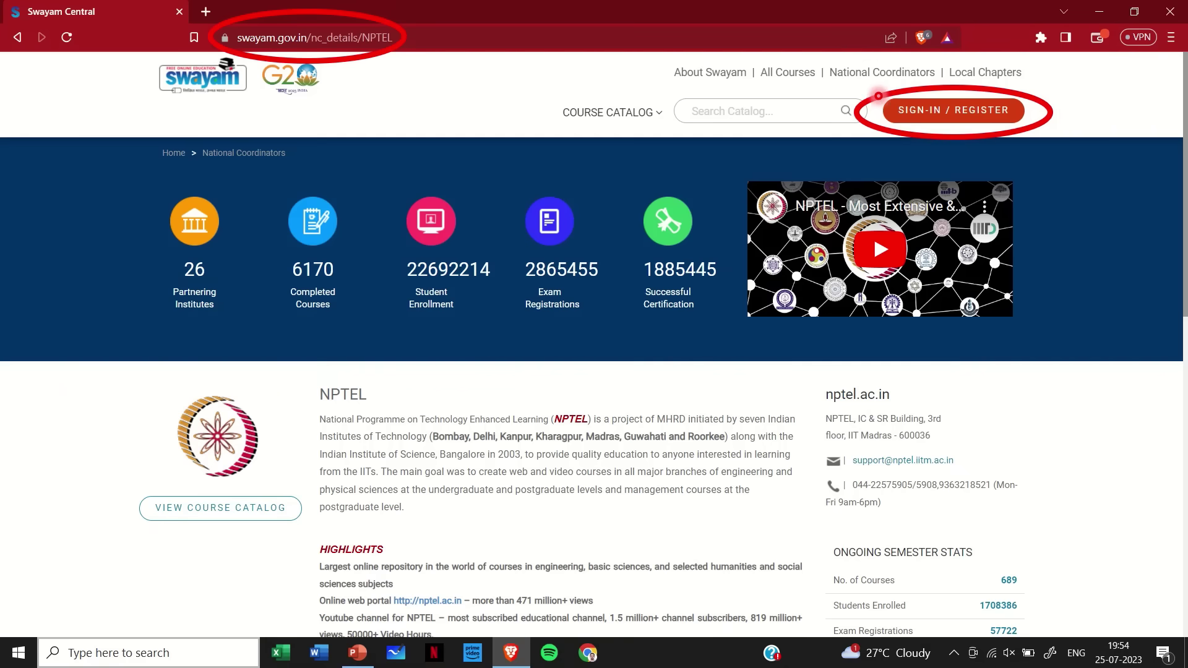
- Sign in to SWAYAM with a Google account and confirm the e-mail to return home signed in
left_click(946, 111)
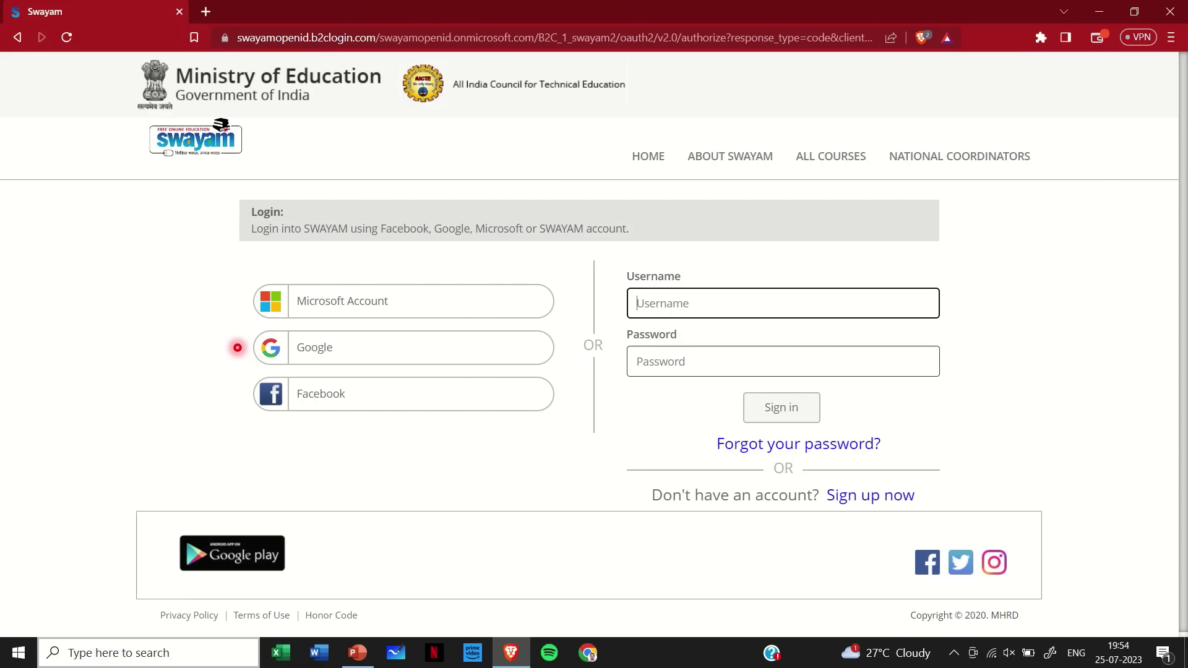
mouse_move(240, 348)
left_mouse_down()
mouse_move(273, 323)
mouse_move(355, 328)
mouse_move(342, 370)
left_mouse_up()
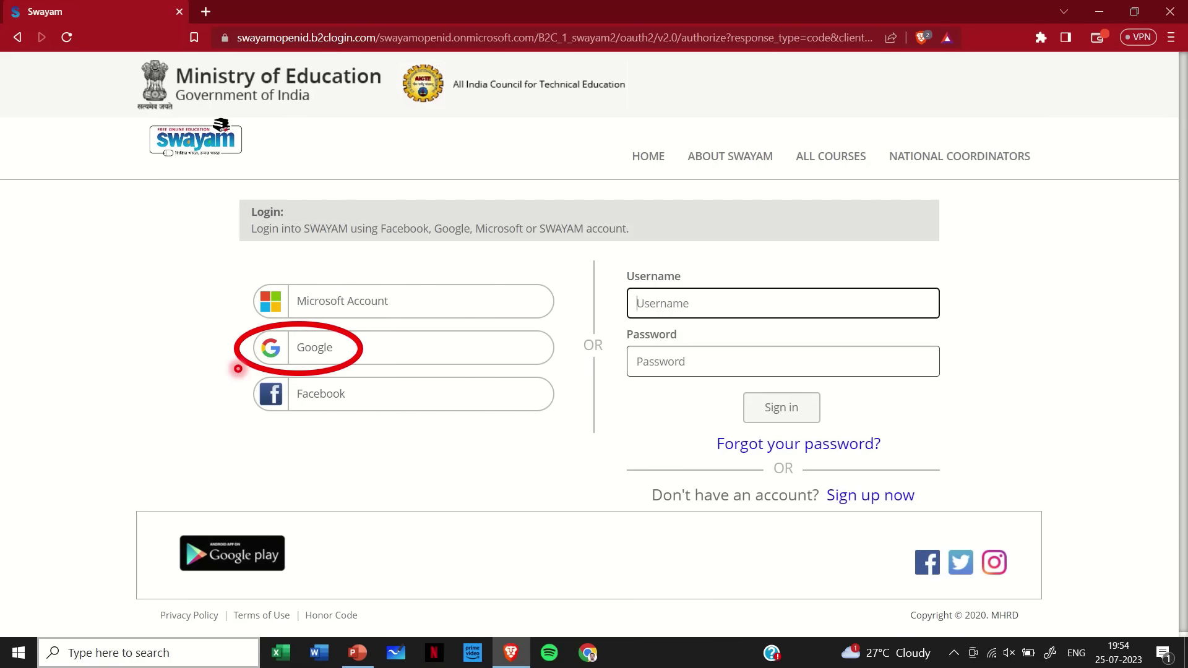
left_click(312, 353)
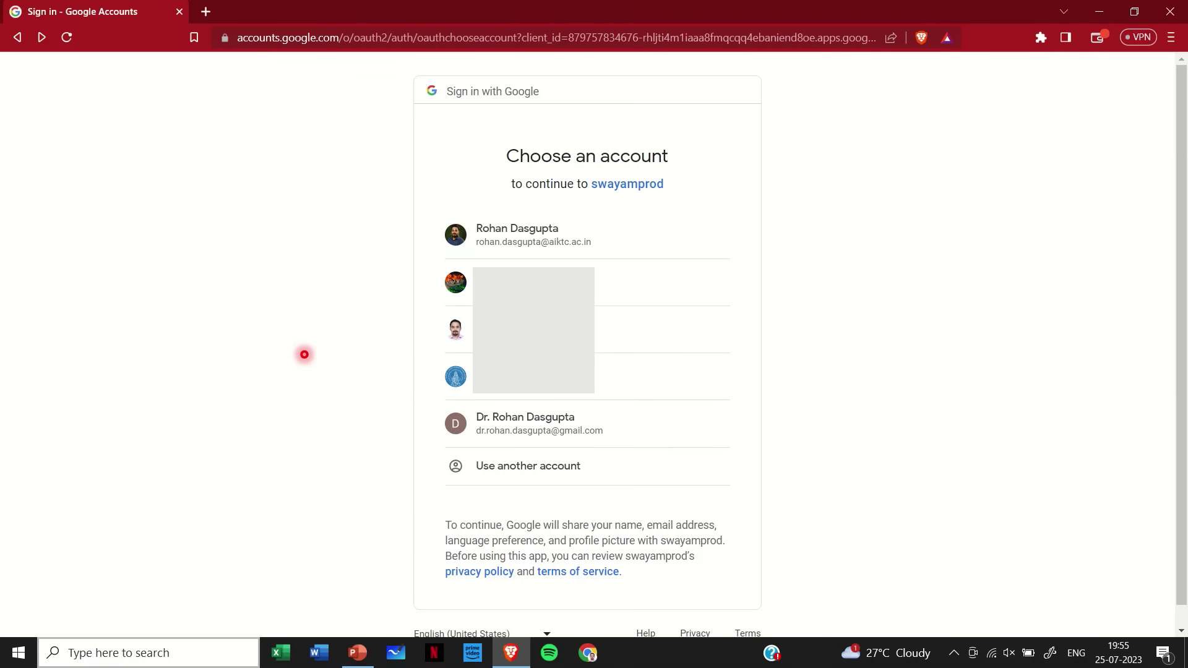
left_click(608, 435)
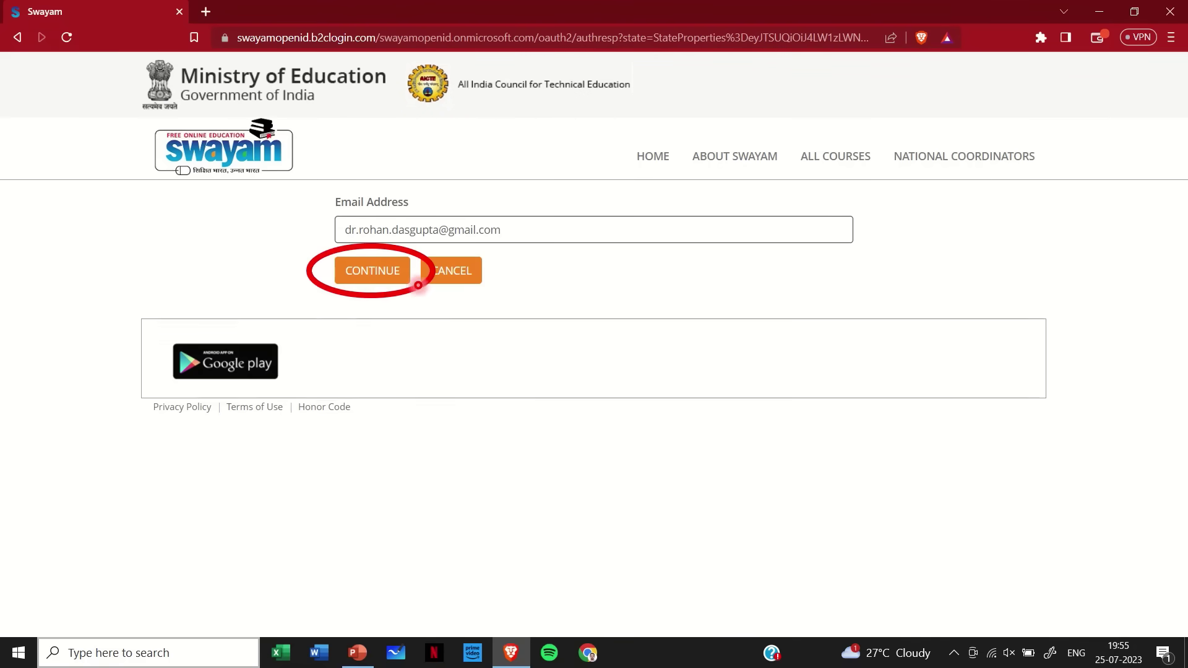
left_click(384, 284)
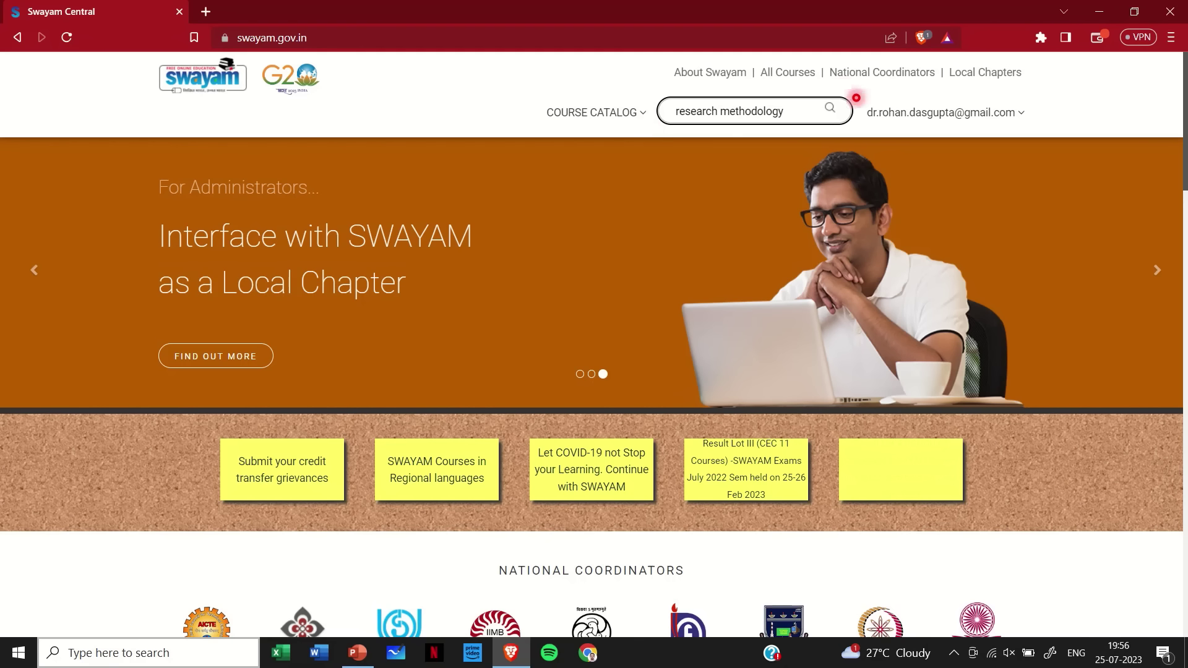
- Search the catalog for 'research methodology' and open the NPTEL Research Methodology (IIT Madras) course
mouse_move(855, 97)
left_mouse_down()
mouse_move(853, 127)
mouse_move(724, 133)
mouse_move(648, 114)
mouse_move(652, 97)
mouse_move(798, 86)
left_mouse_up()
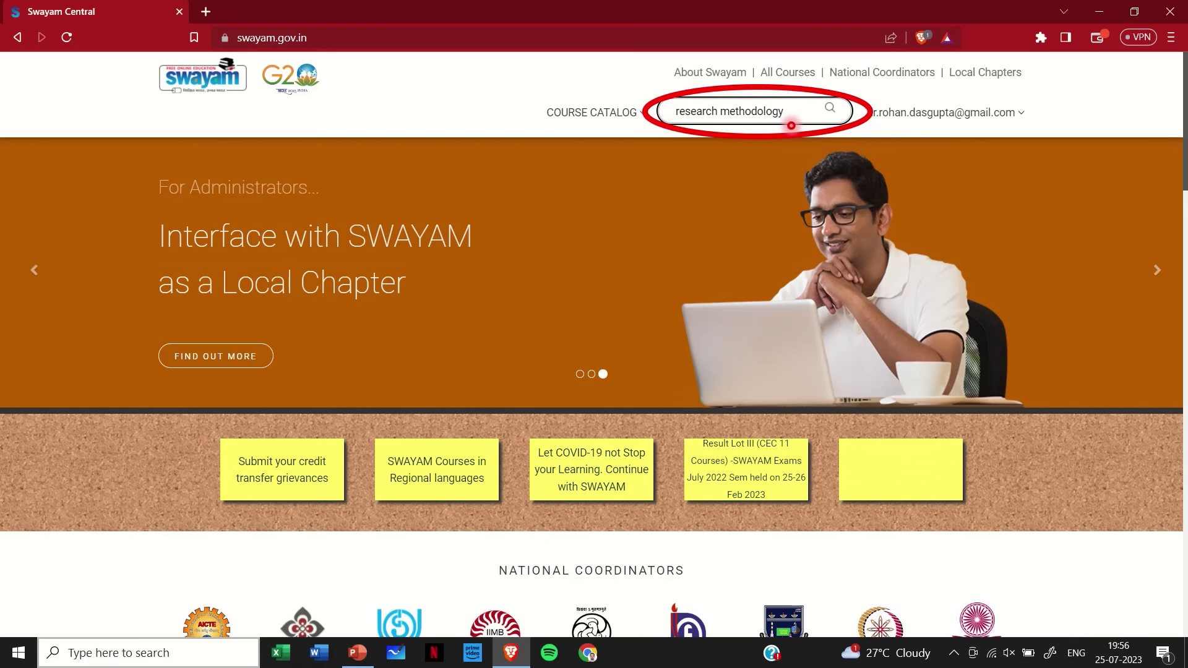
key("Return")
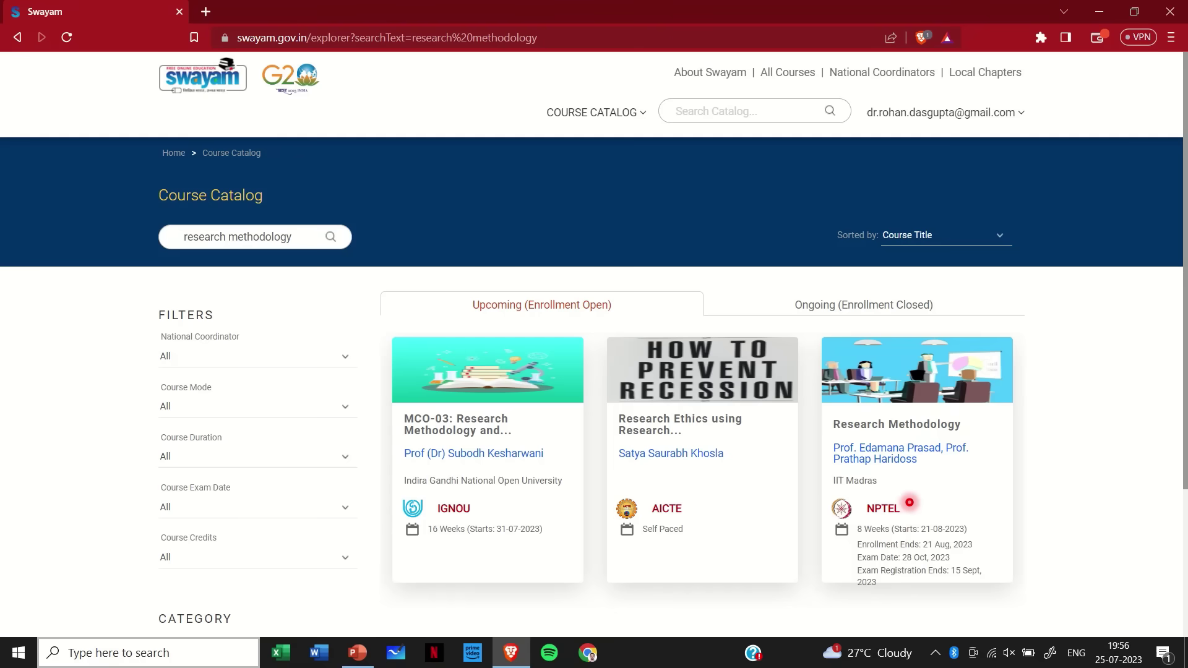
mouse_move(924, 402)
left_mouse_down()
mouse_move(885, 449)
mouse_move(829, 415)
left_mouse_up()
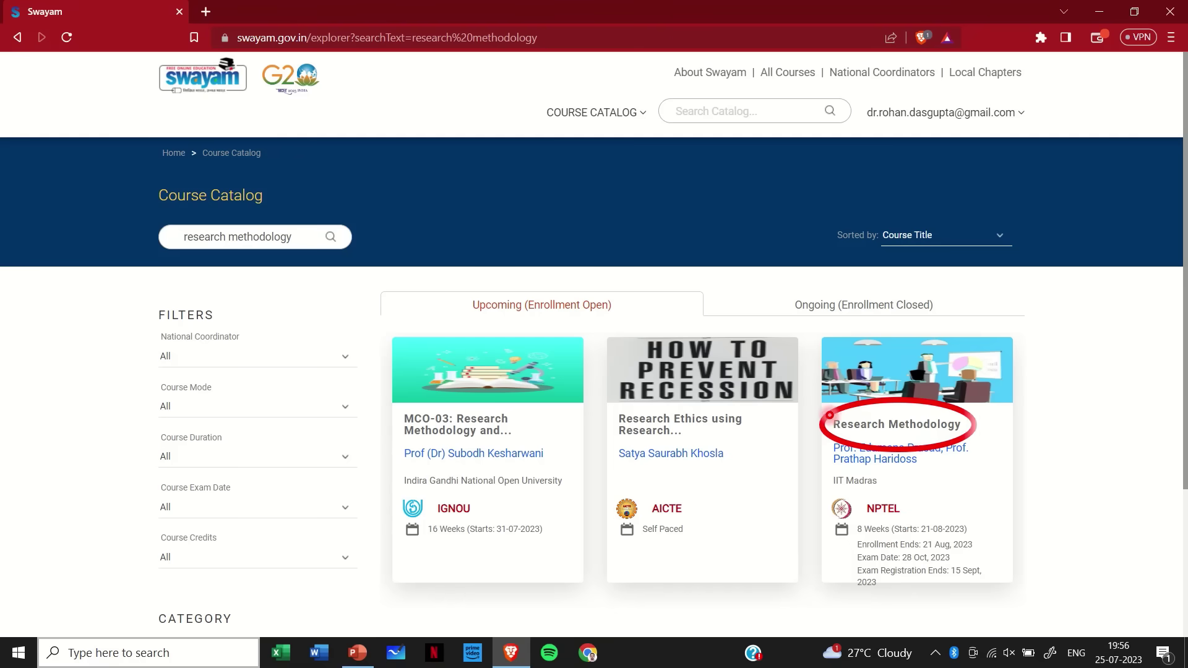
left_click(924, 431)
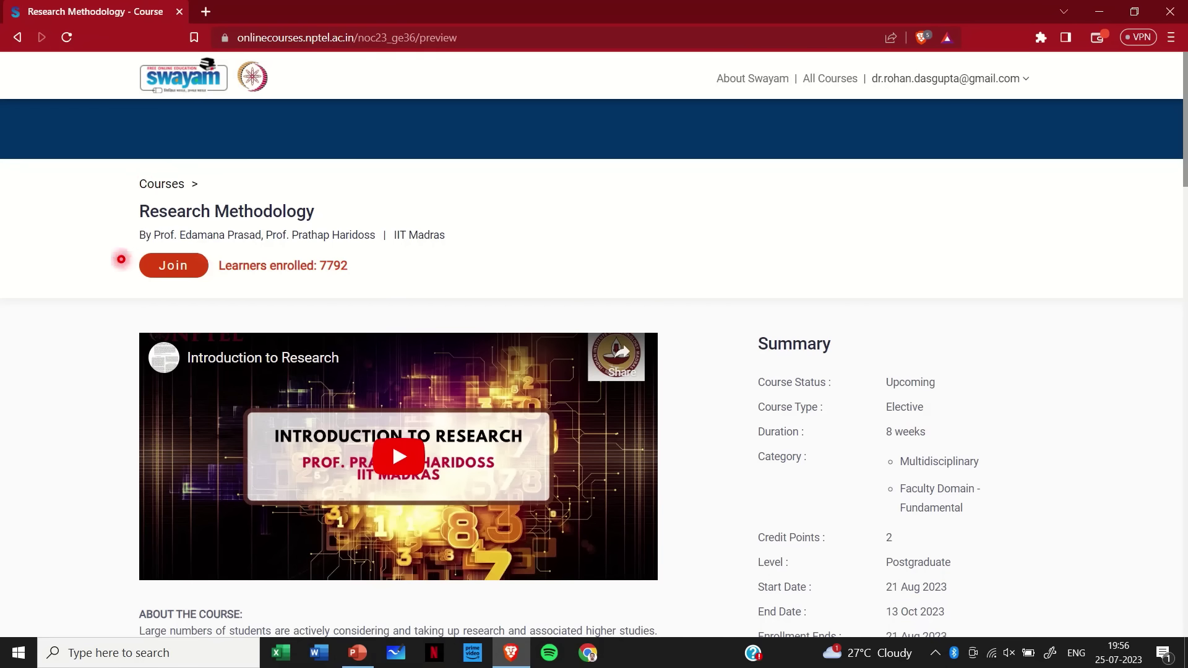
- Fill the sign-up profile: Student, 4 Year - Bachelor's degree, graduation year 2022
mouse_move(210, 281)
left_mouse_down()
mouse_move(120, 247)
mouse_move(238, 266)
mouse_move(197, 280)
left_mouse_up()
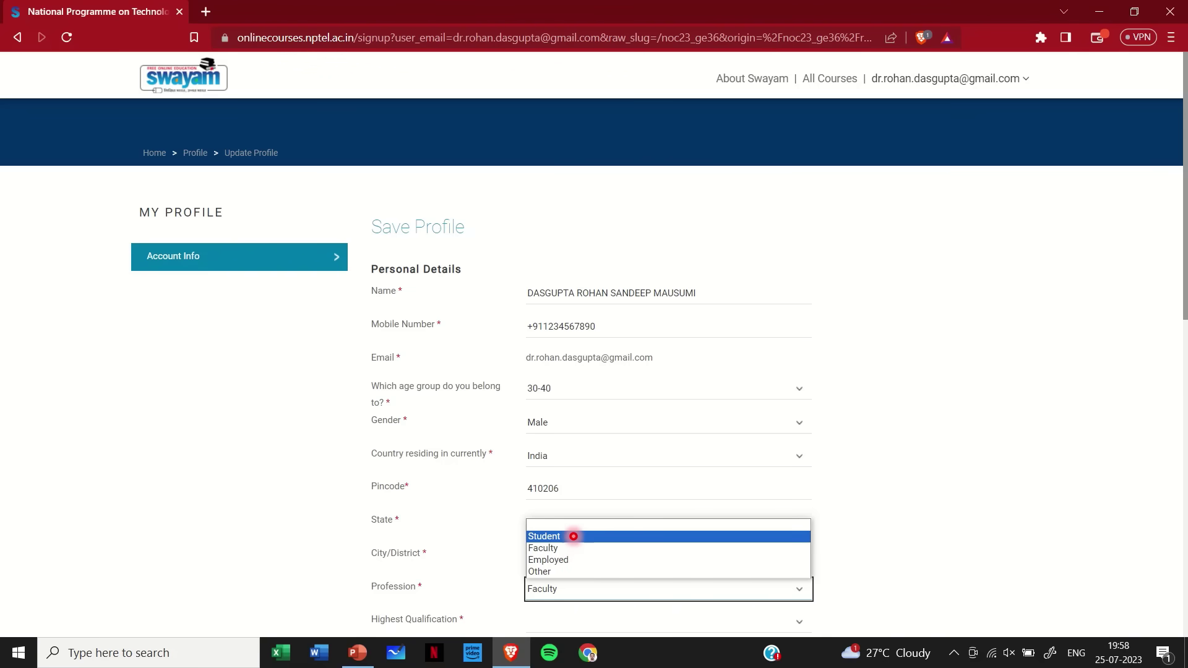
left_click(573, 536)
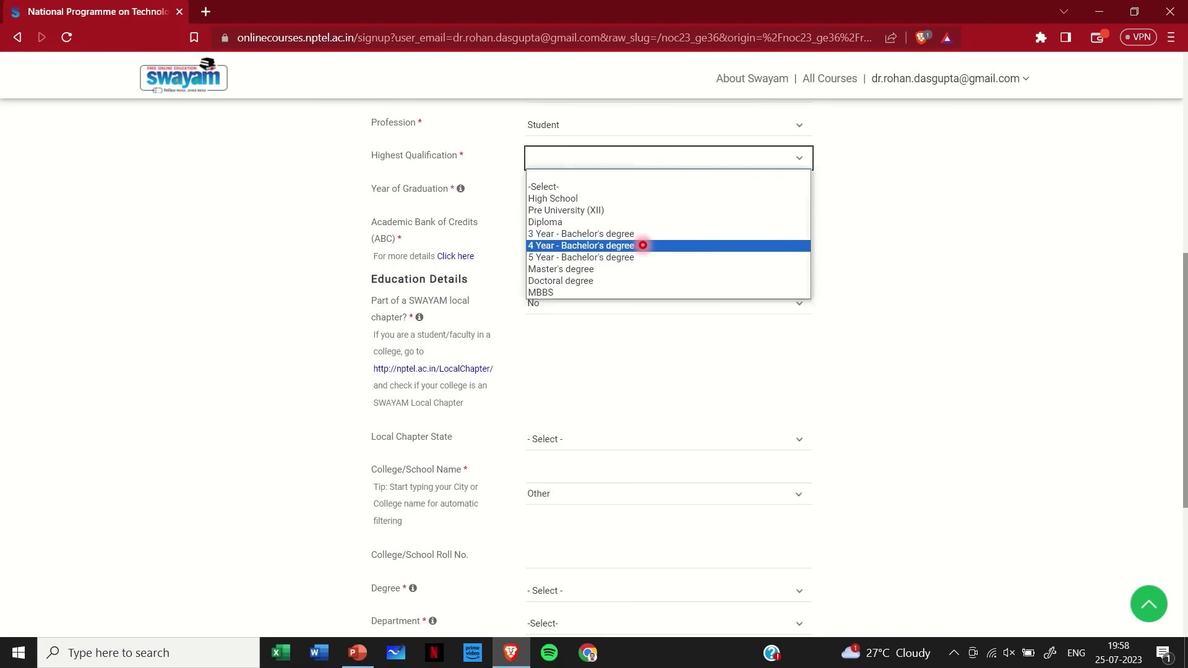
left_click(642, 246)
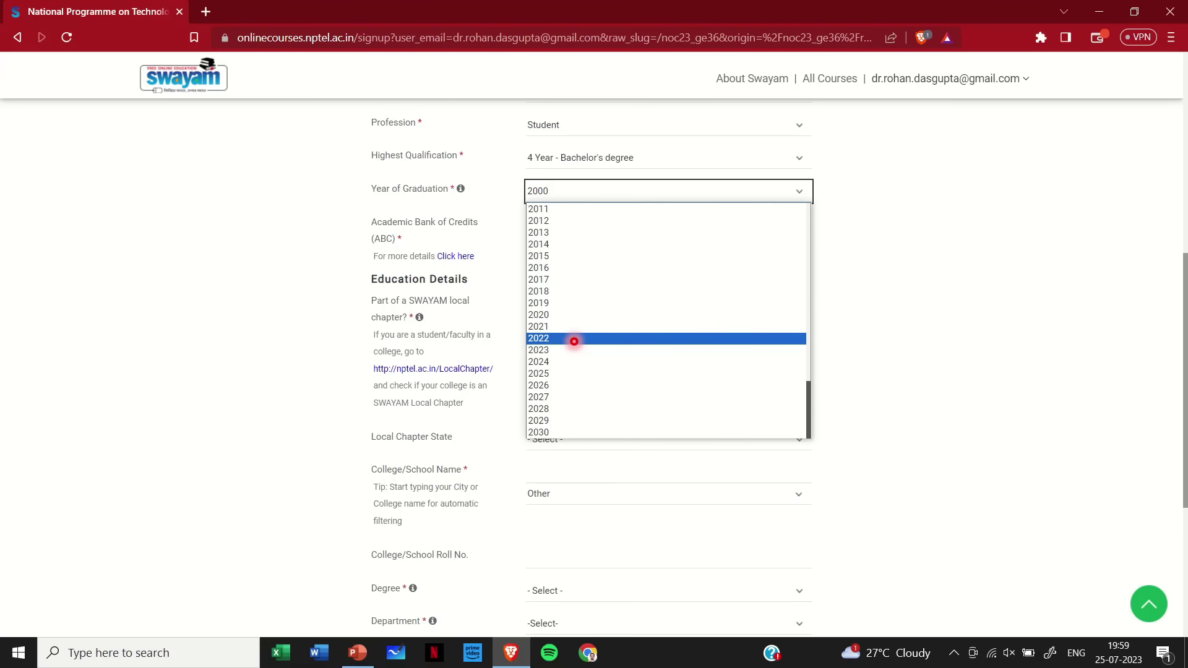
left_click(574, 339)
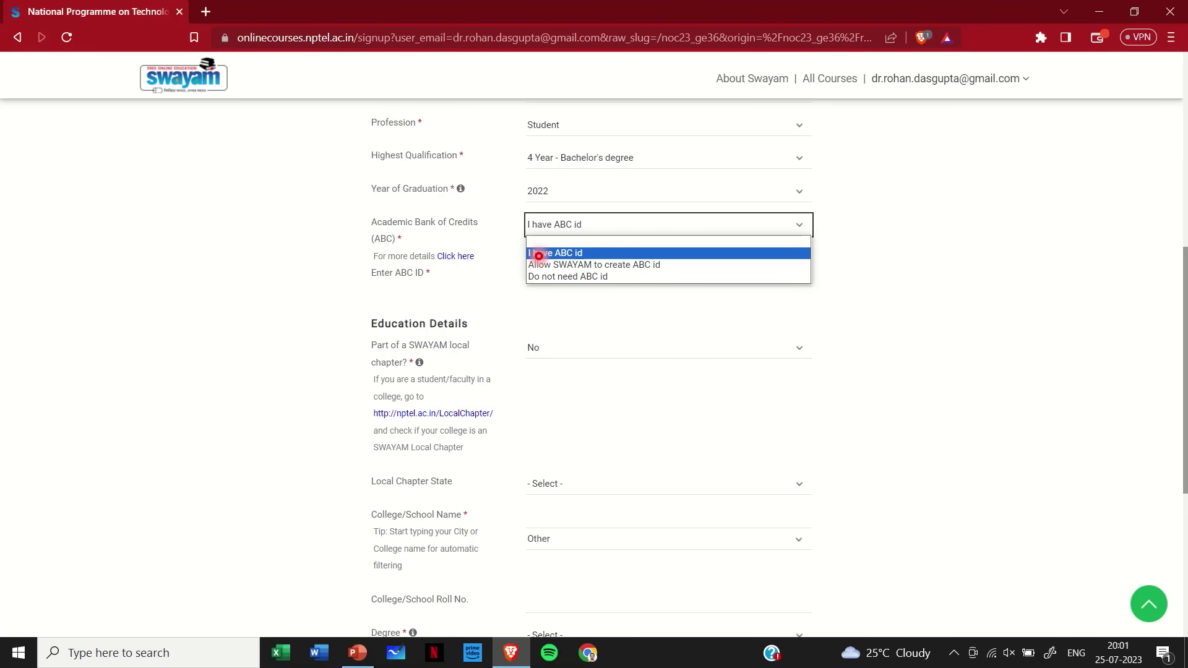
- Answer Yes to the SWAYAM local chapter question, choose Maharashtra, and search for college 'ANJUMAN-'
scroll(600, 250, "down", 2)
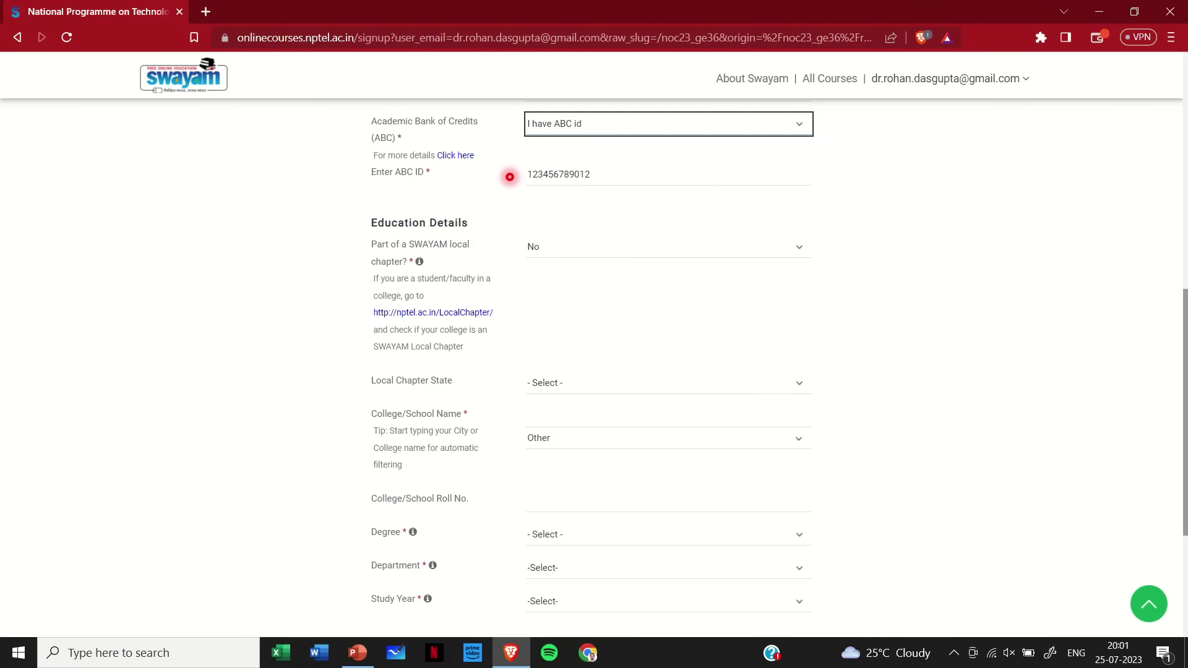
key("Tab")
key("Tab")
key("y")
key("alt+Down")
scroll(380, 231, "down", 1)
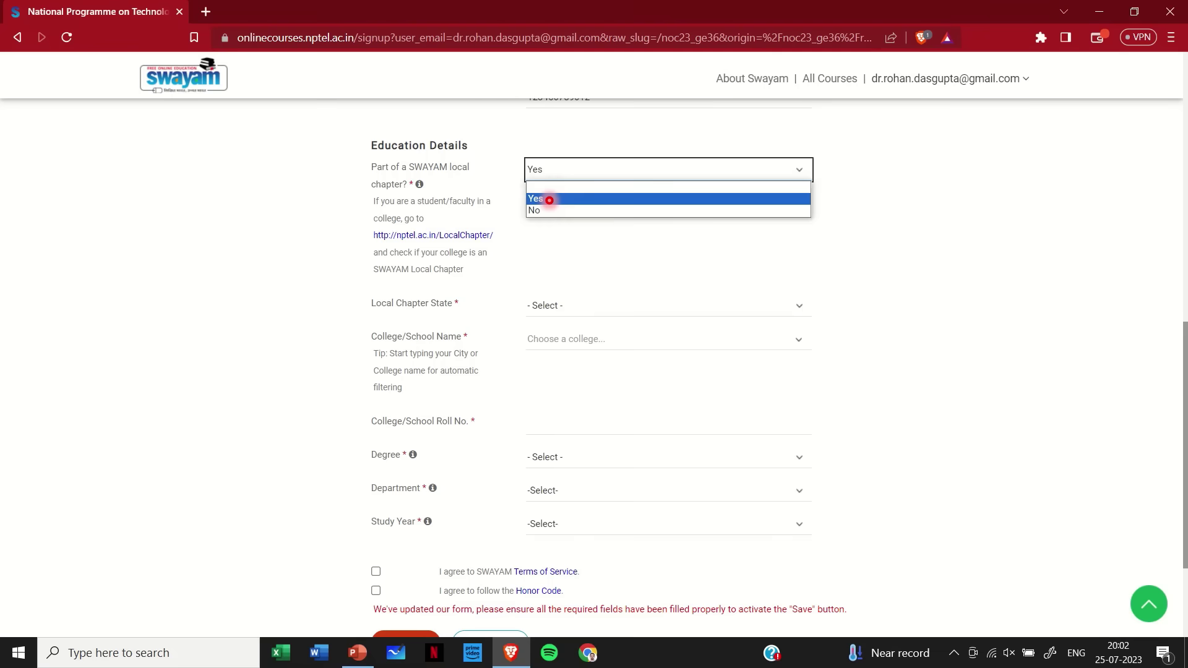
left_click(549, 200)
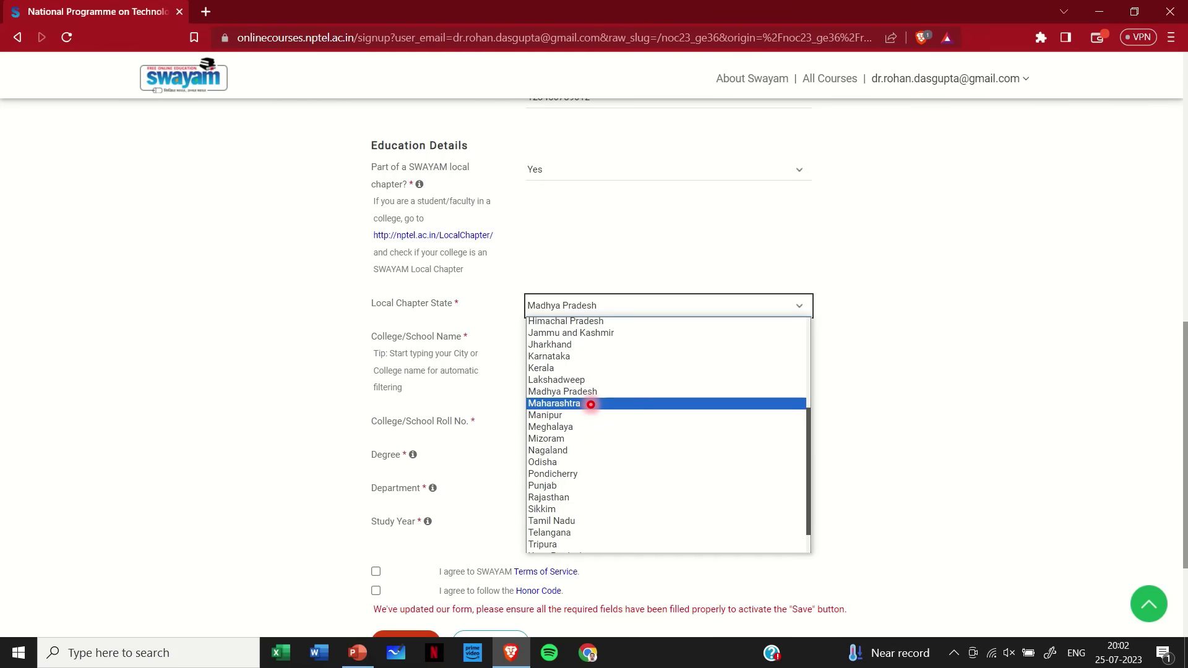
left_click(590, 404)
type("ANJUMAN-I-ISLAM'S KALSEKAR TECHNICAL CAMPUS, NEW PANV...")
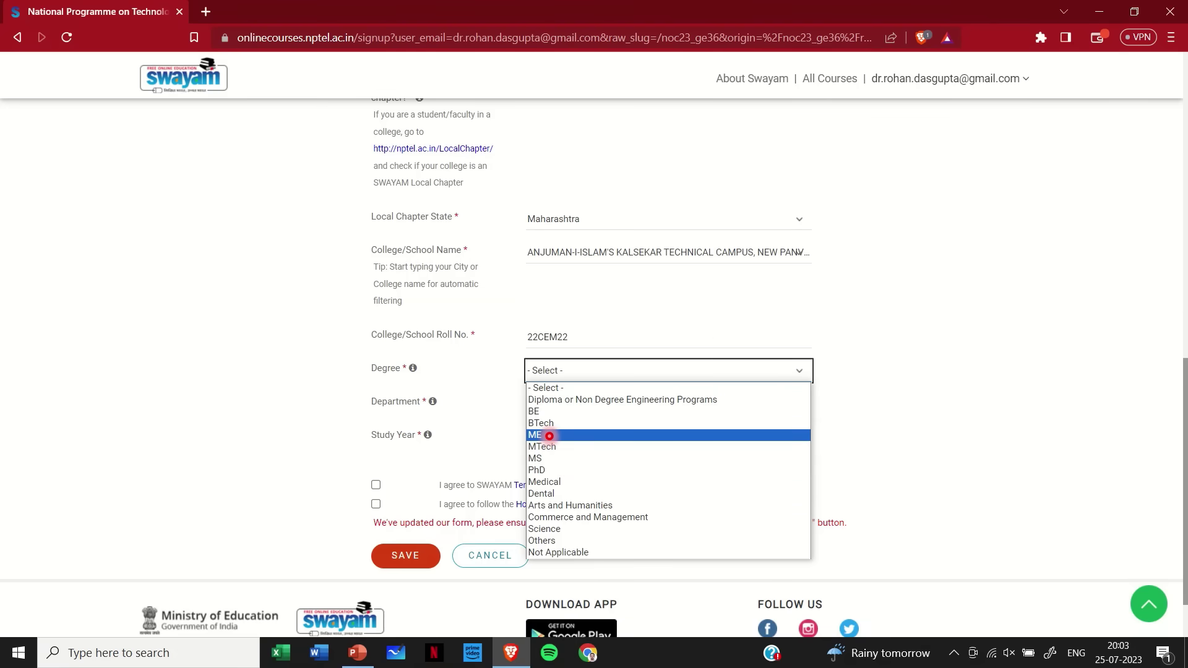
- Set degree ME, Civil Engineering, 2nd Year, accept both agreements and save to register
left_click(549, 435)
left_click(545, 405)
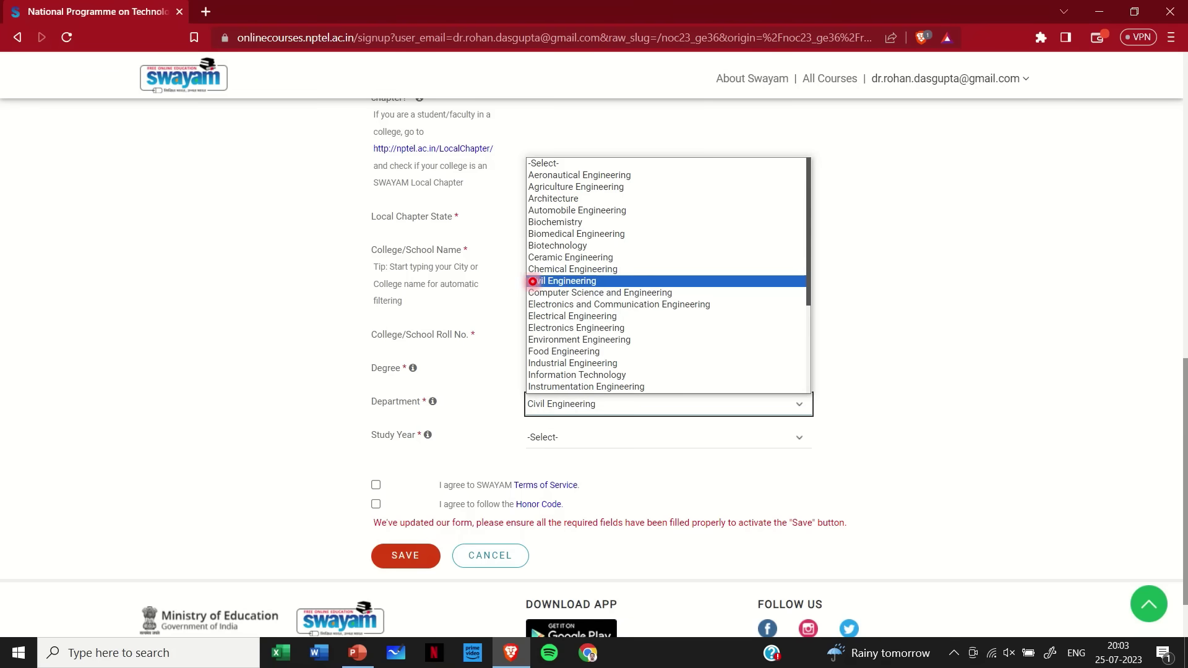
left_click(577, 283)
key("Tab")
key("alt+Down")
key("Down")
key("Down")
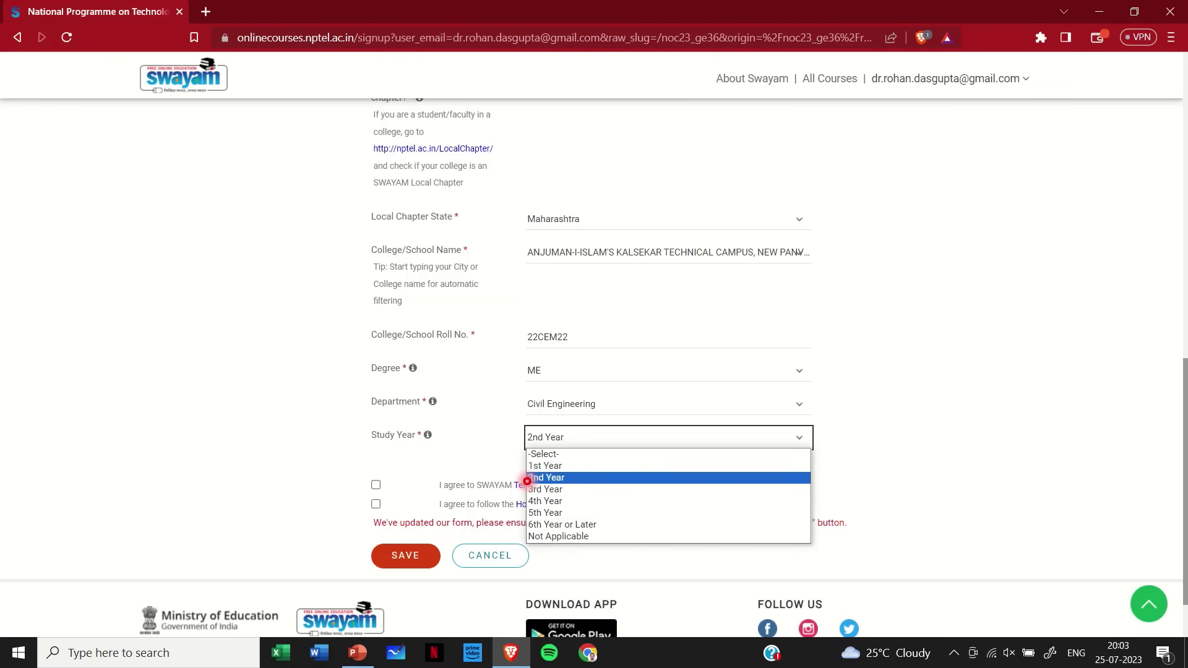
left_click(570, 477)
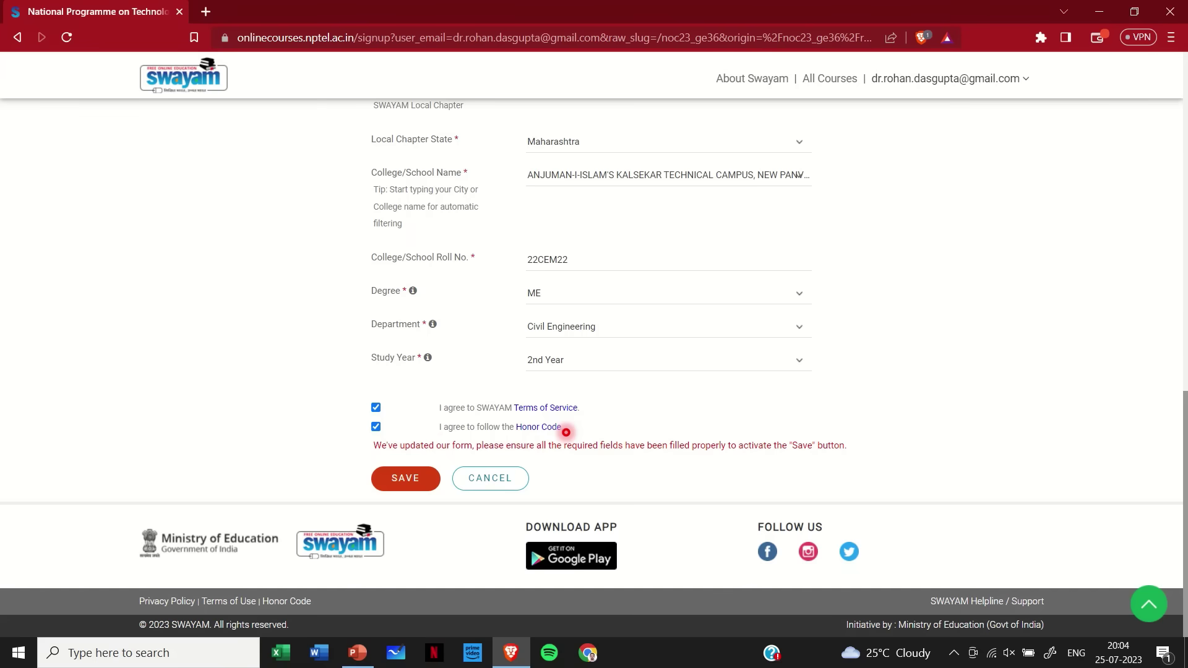
mouse_move(437, 502)
left_mouse_down()
mouse_move(350, 470)
mouse_move(424, 455)
mouse_move(438, 502)
left_mouse_up()
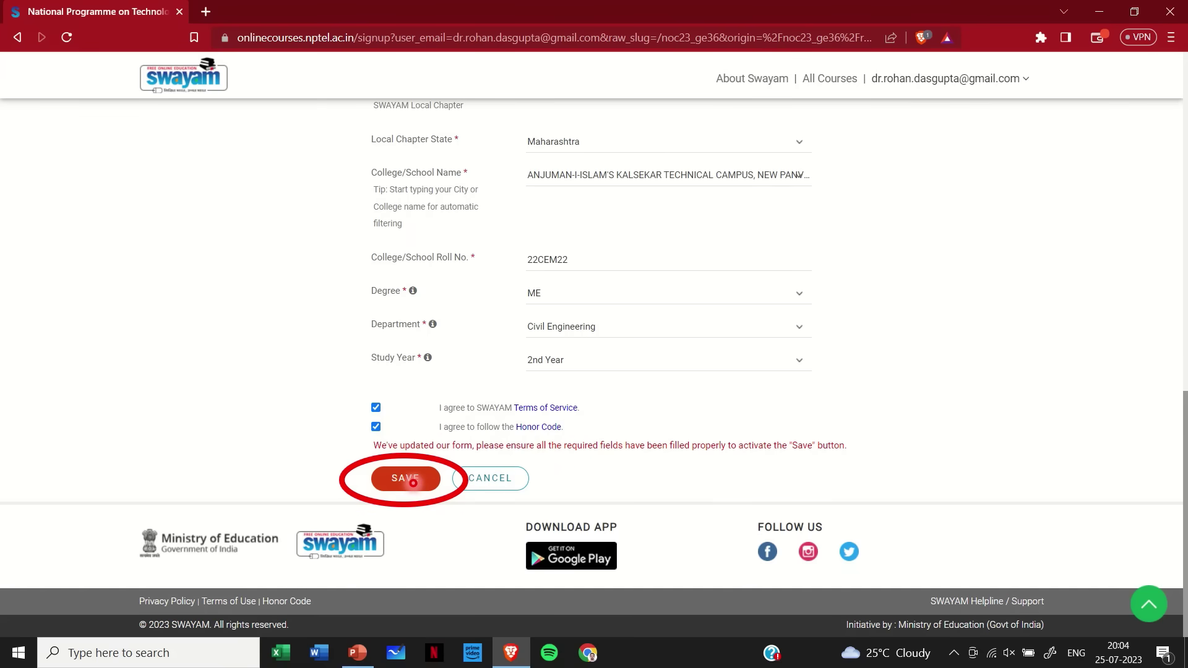
left_click(413, 483)
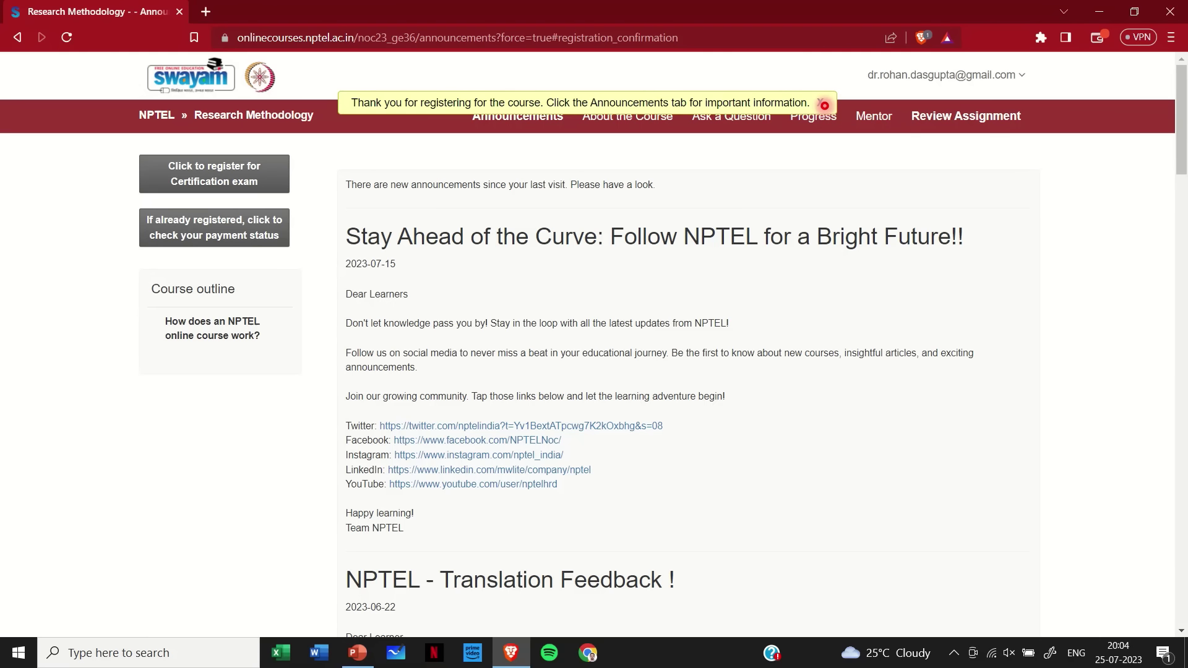
- From the home page, search the catalog for 'patent draft' and open Patent Drafting For Beginners
mouse_move(227, 85)
left_mouse_down()
mouse_move(143, 102)
mouse_move(155, 55)
left_mouse_up()
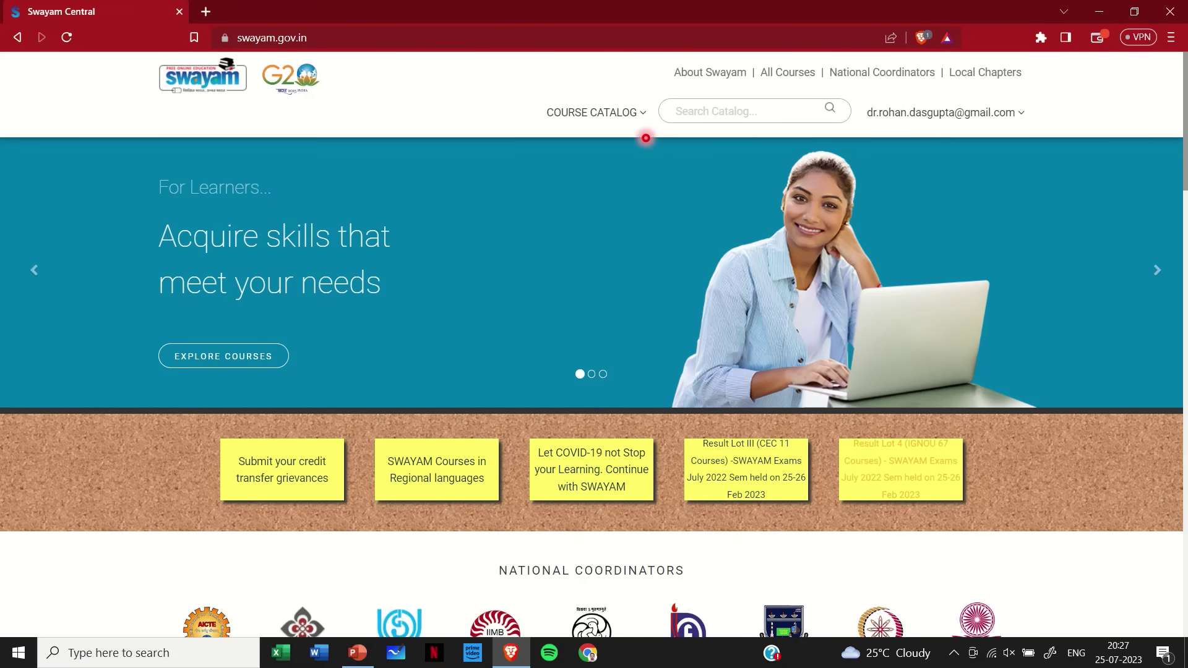
left_click(663, 111)
type("patent draft")
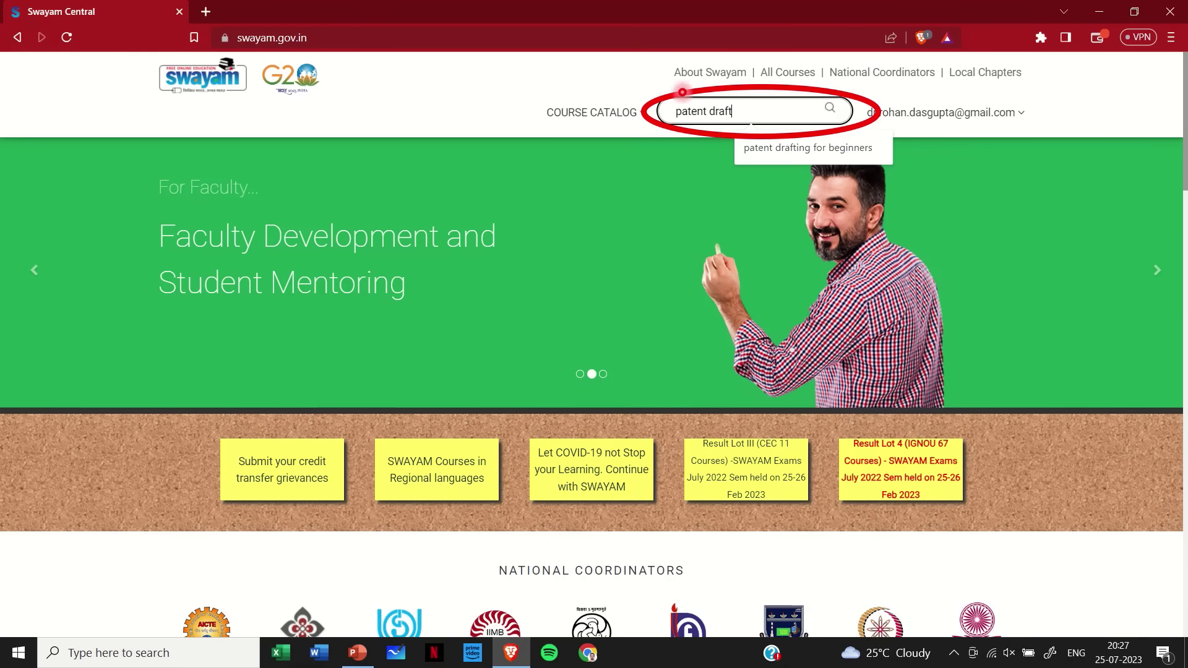
key("Return")
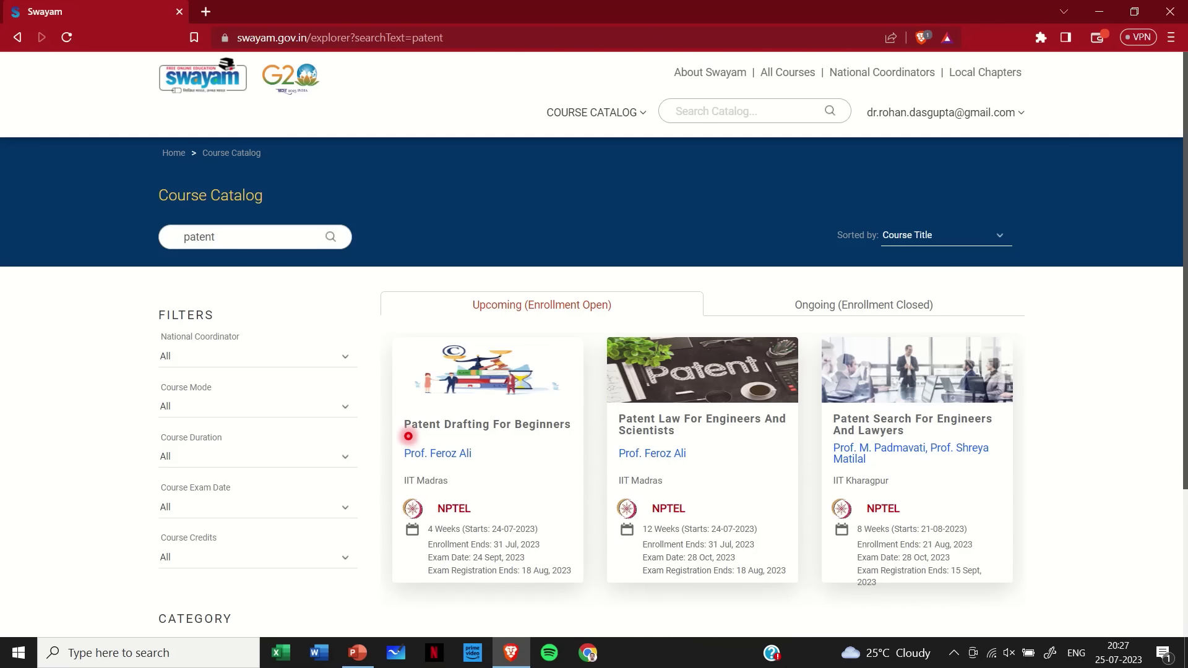
left_click_drag(403, 430, 561, 422)
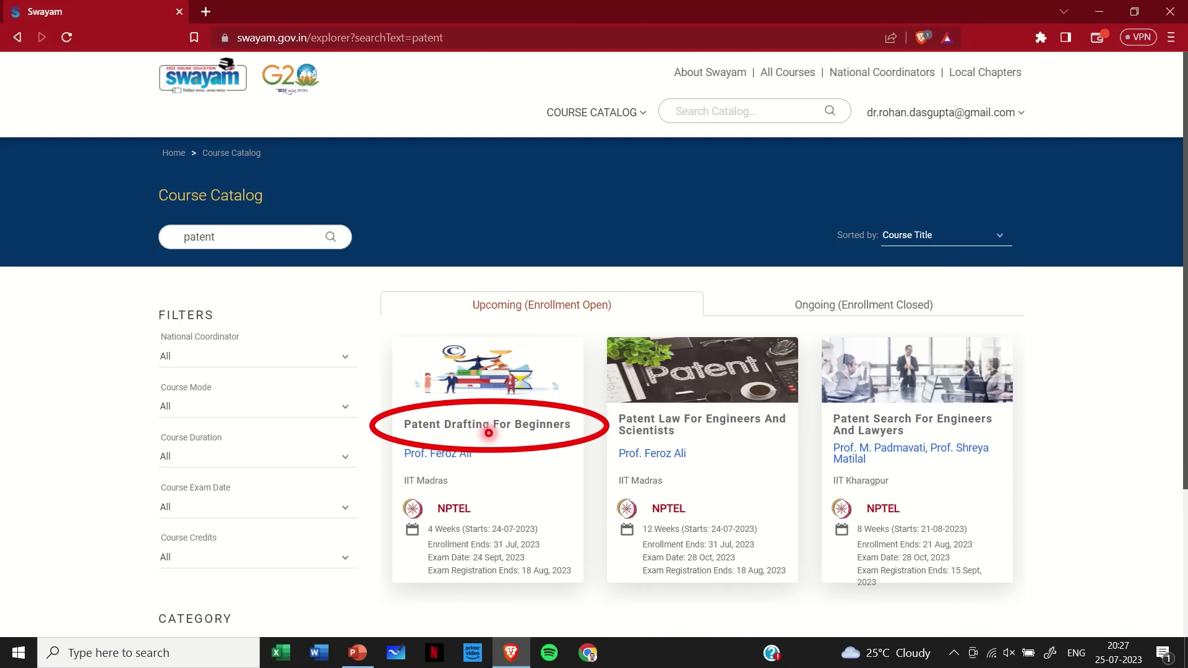
left_click(489, 432)
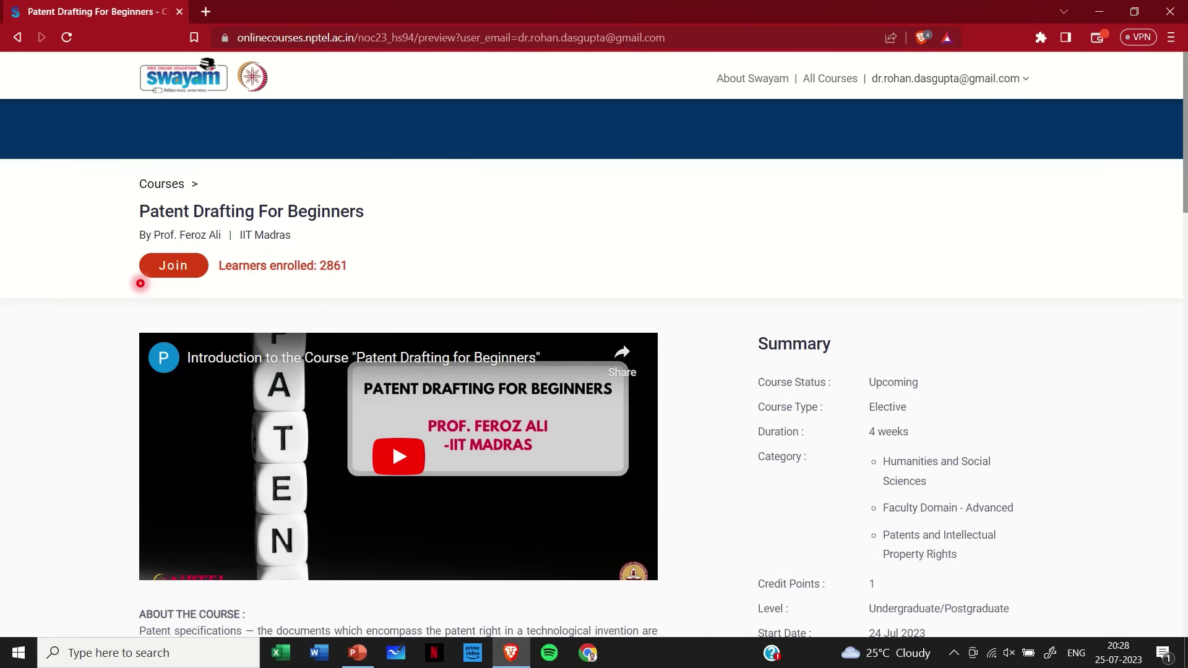
- Join Patent Drafting For Beginners using the pre-filled profile via Update Profile and Join Course
mouse_move(154, 243)
left_mouse_down()
mouse_move(166, 294)
mouse_move(229, 295)
mouse_move(185, 247)
left_mouse_up()
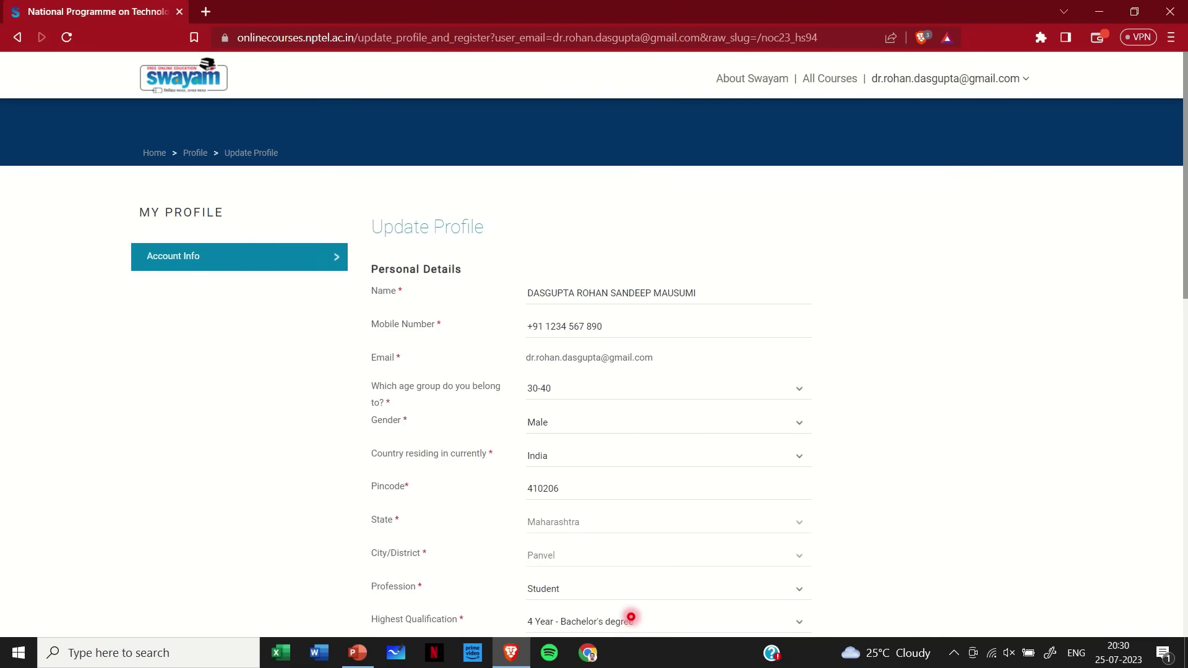
scroll(628, 613, "down", 12)
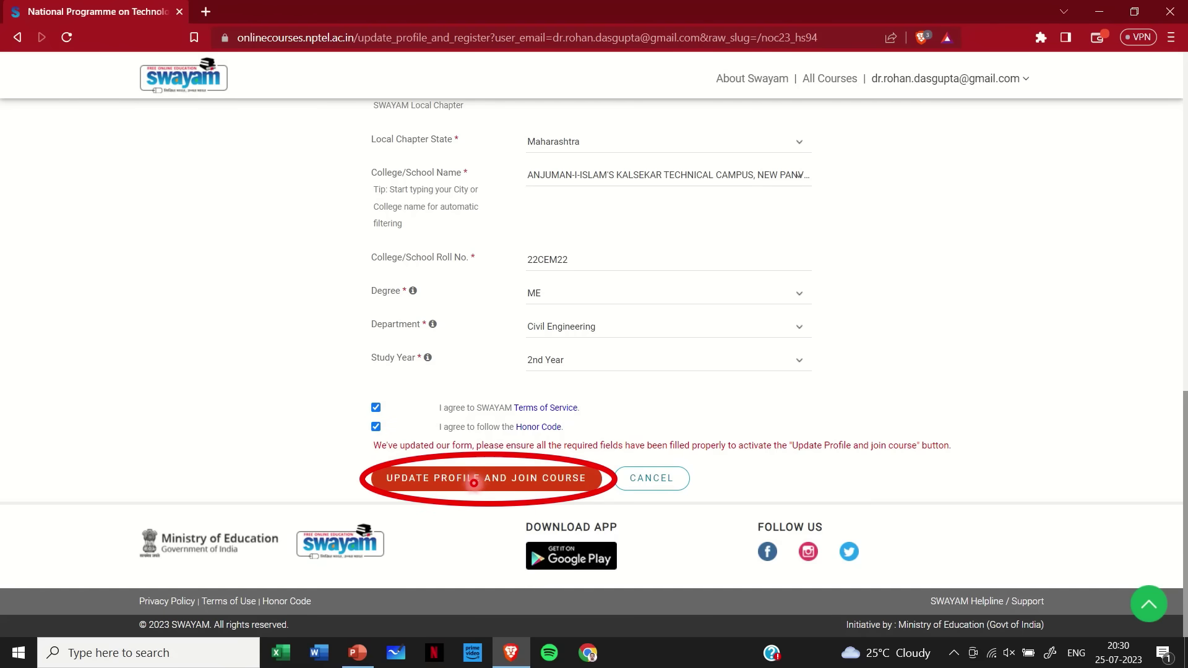
left_click(476, 485)
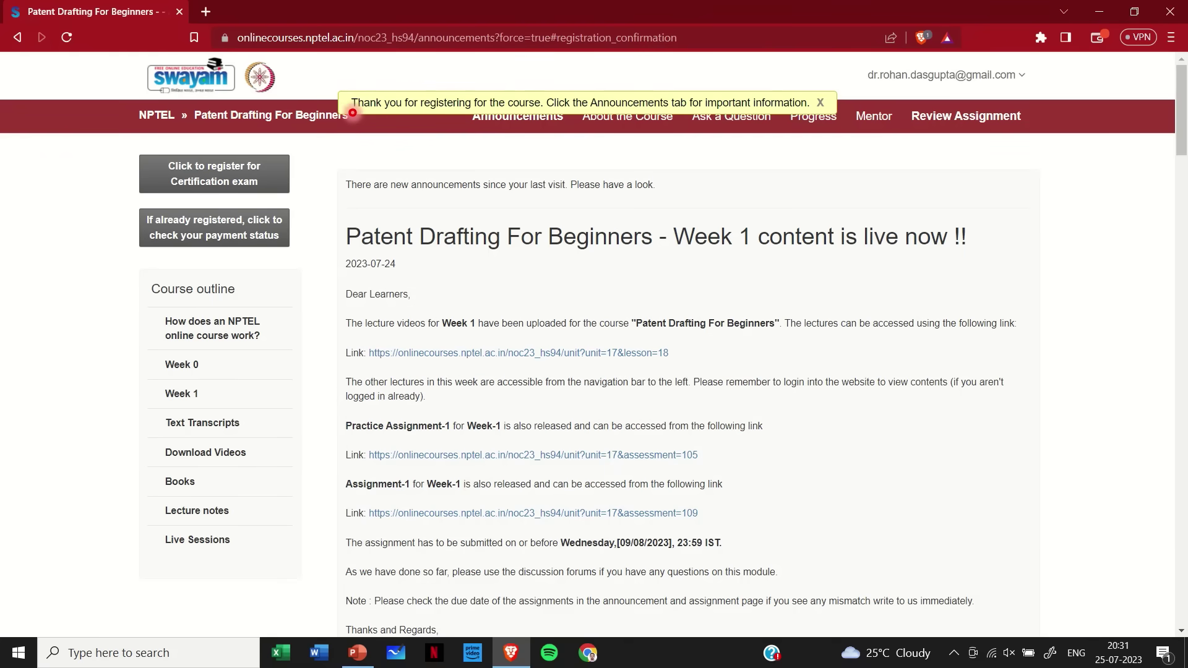